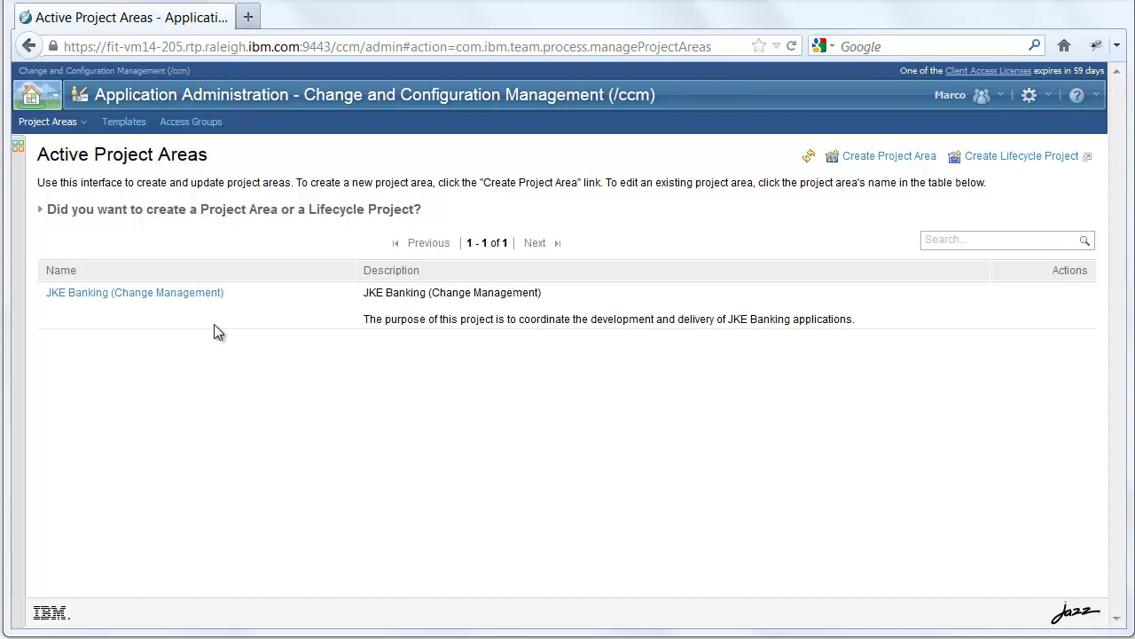
Open the preconditions and follow-up actions of the JKE Banking (Change Management) project area and search them for Save Work Item.
click(204, 293)
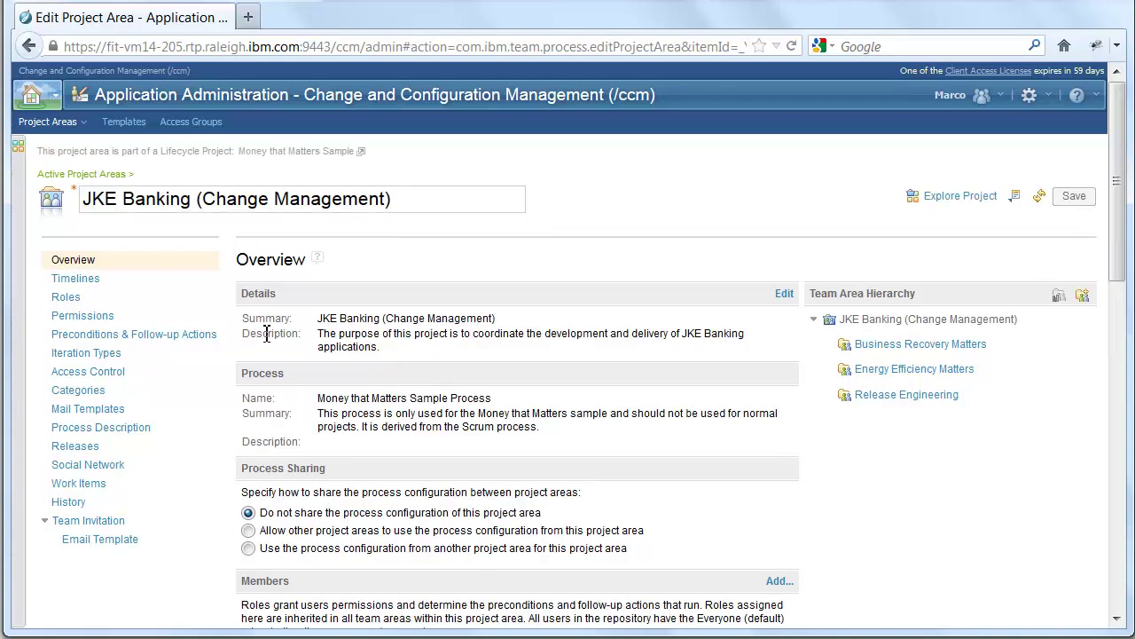
click(211, 339)
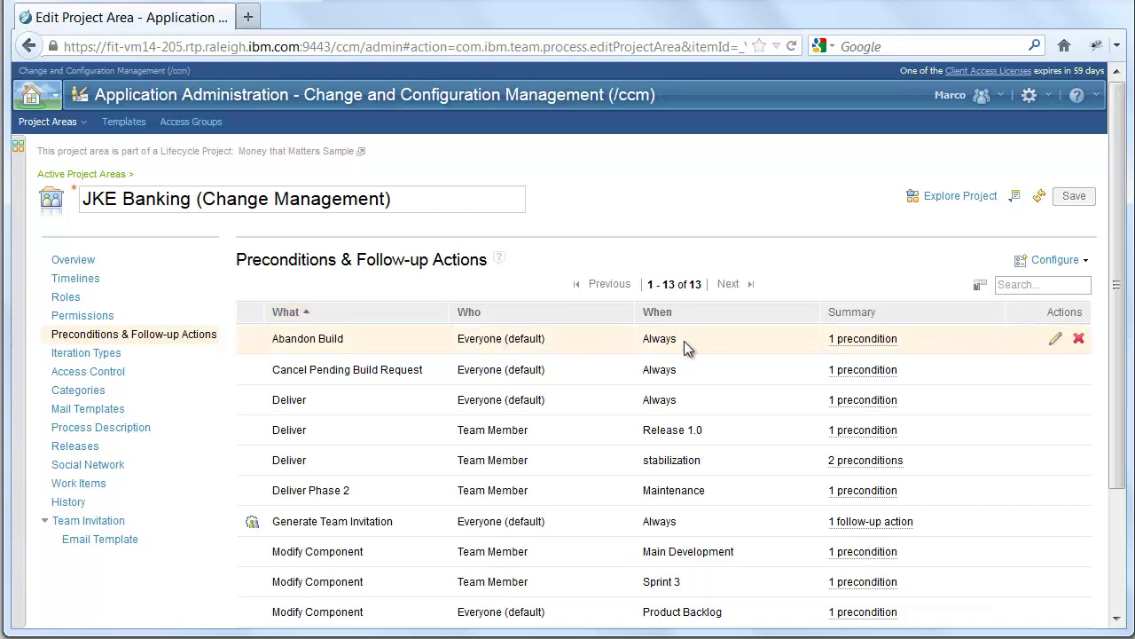
click(1045, 283)
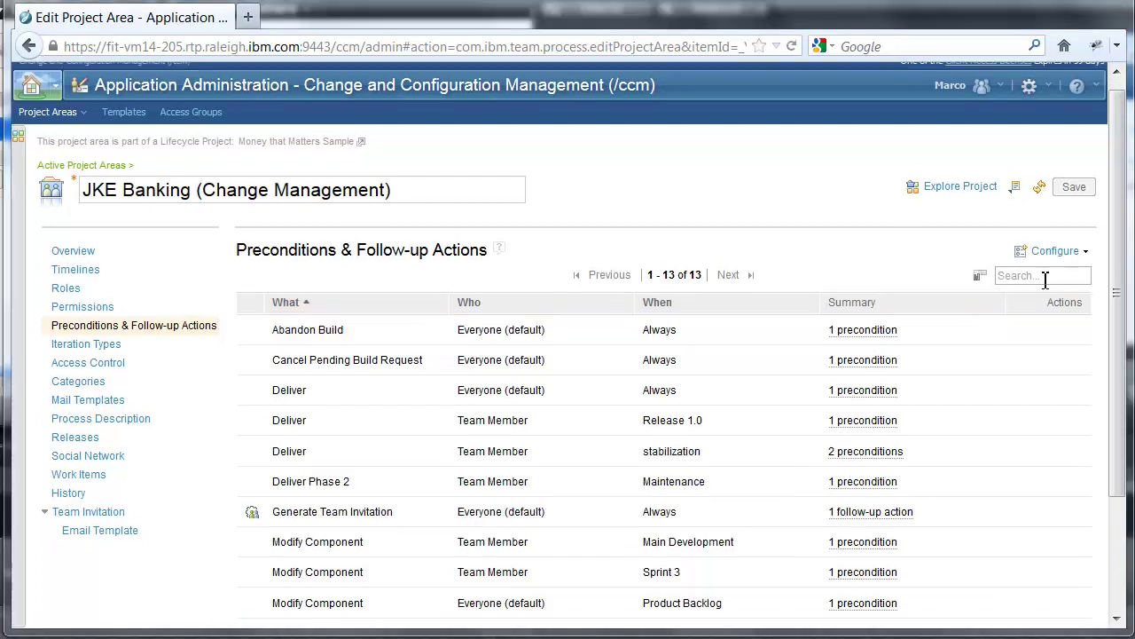
text(Sa)
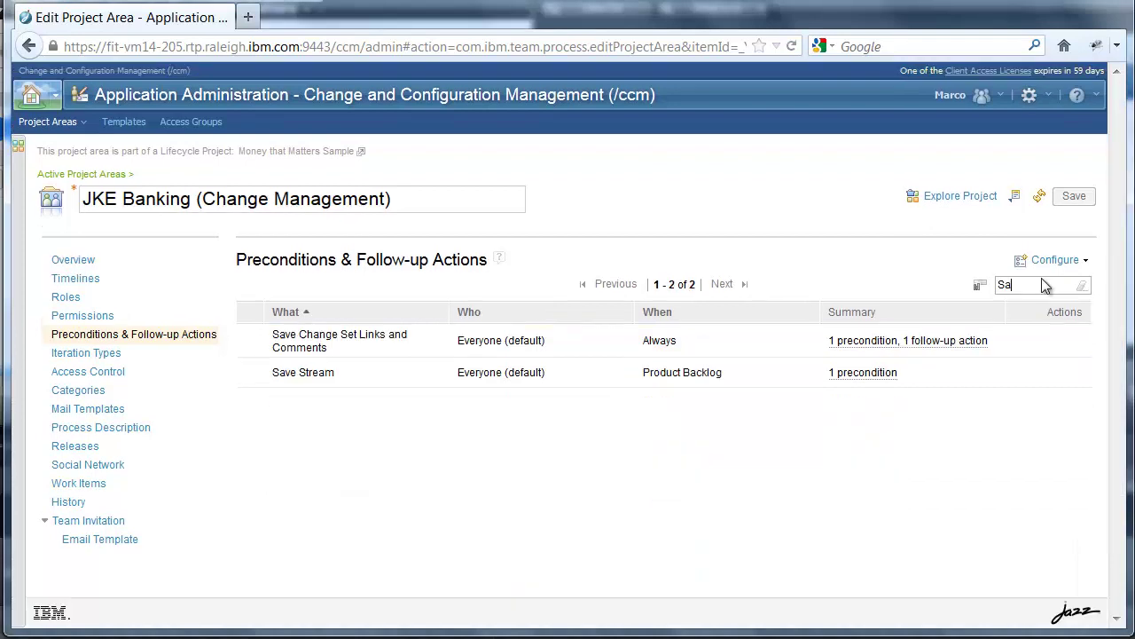
text(ve Work Item)
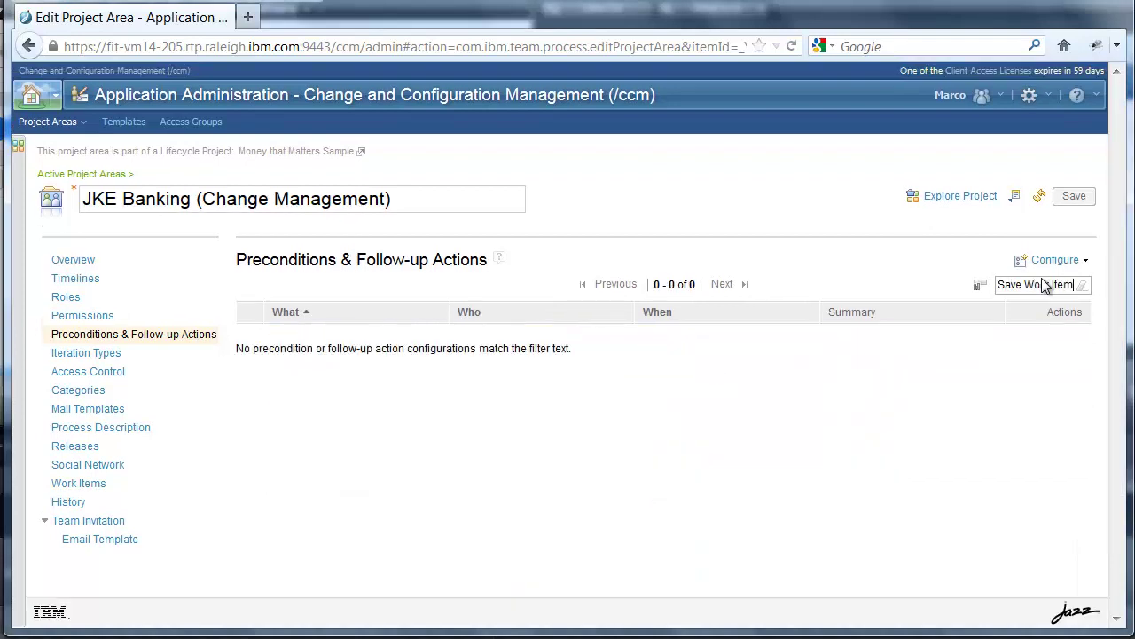
key(ctrl+a)
key(BackSpace)
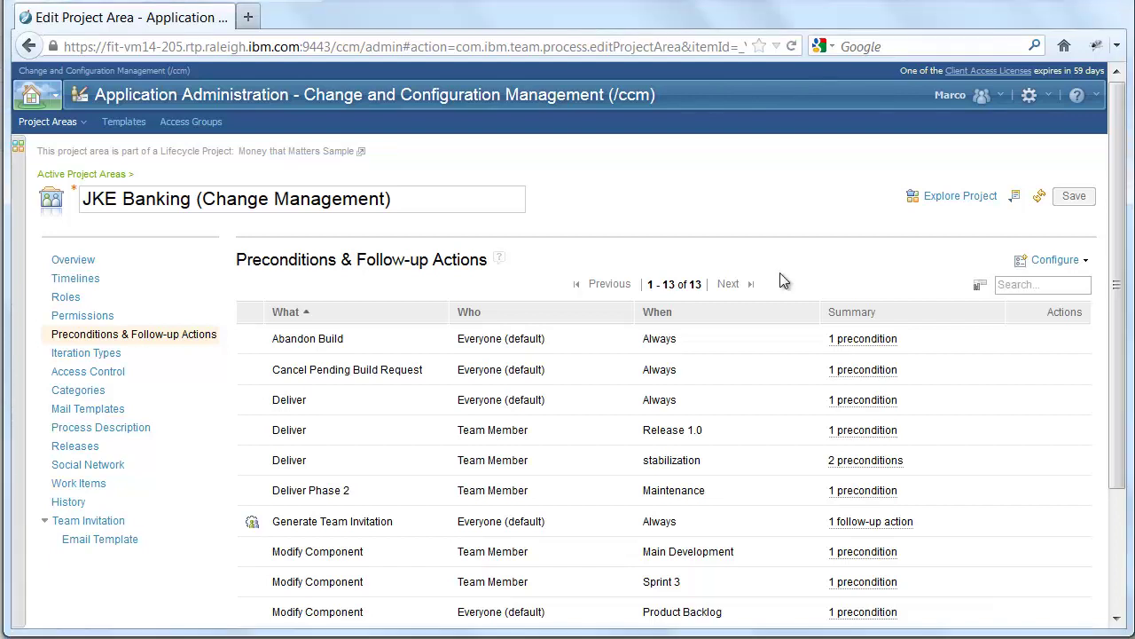
Start a new configuration for the Save Work Item operation under Work Items, applying to Everyone (default).
click(1073, 269)
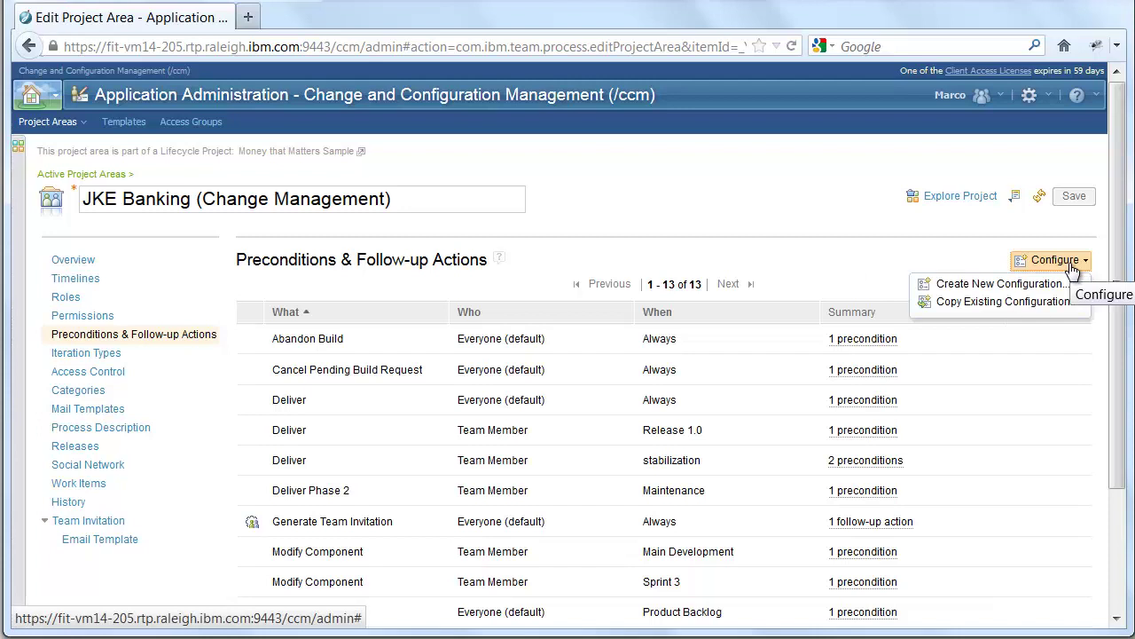
click(1050, 284)
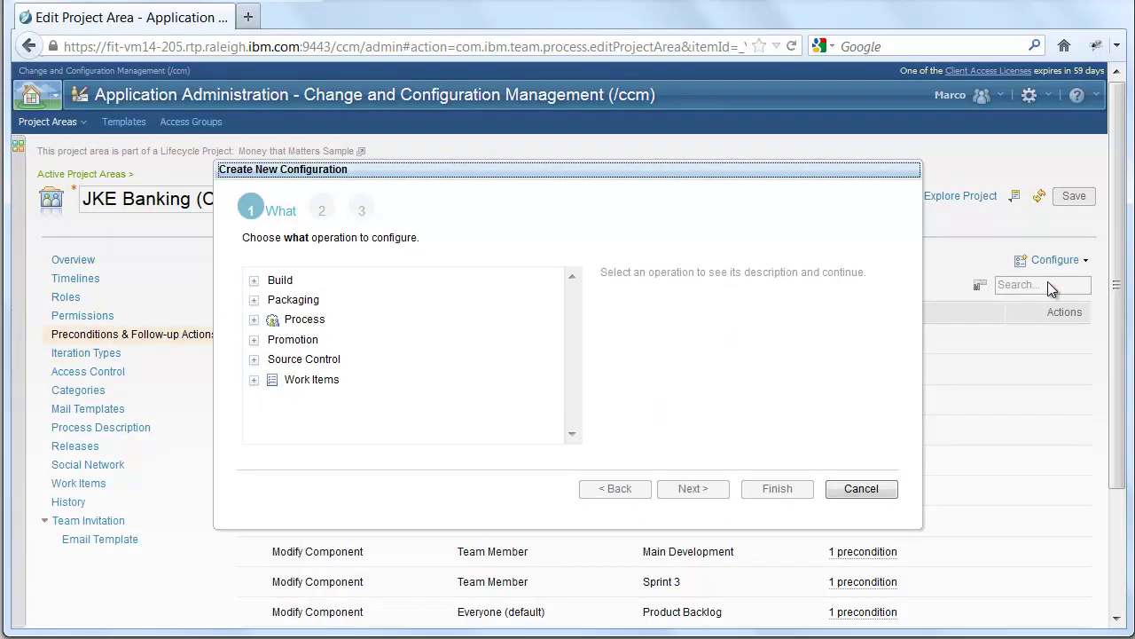
click(255, 380)
click(293, 401)
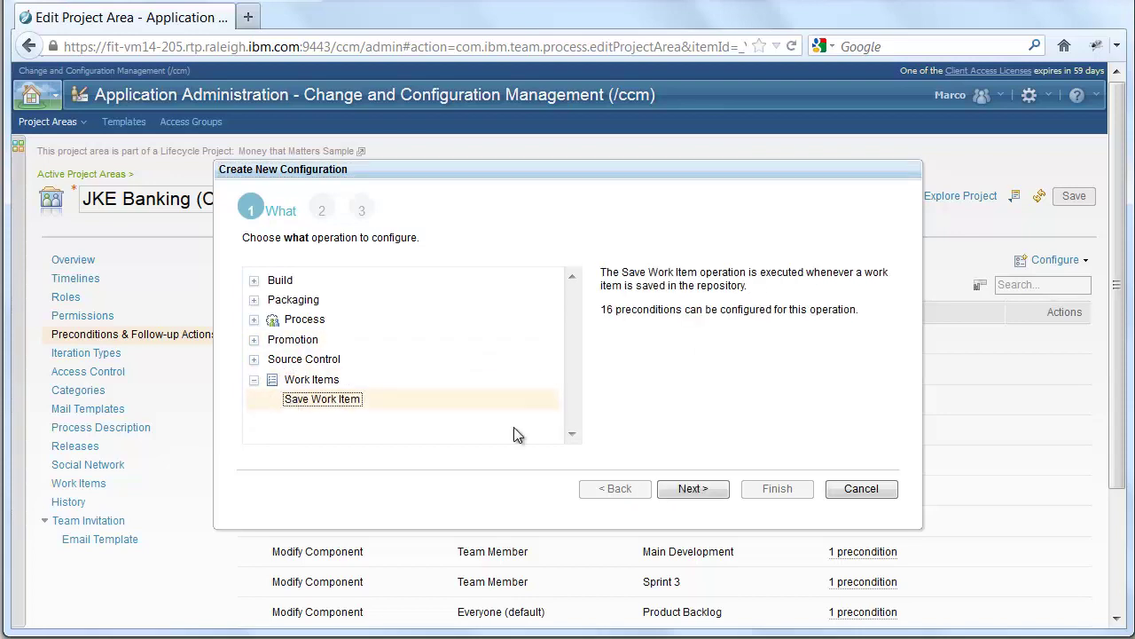
click(673, 490)
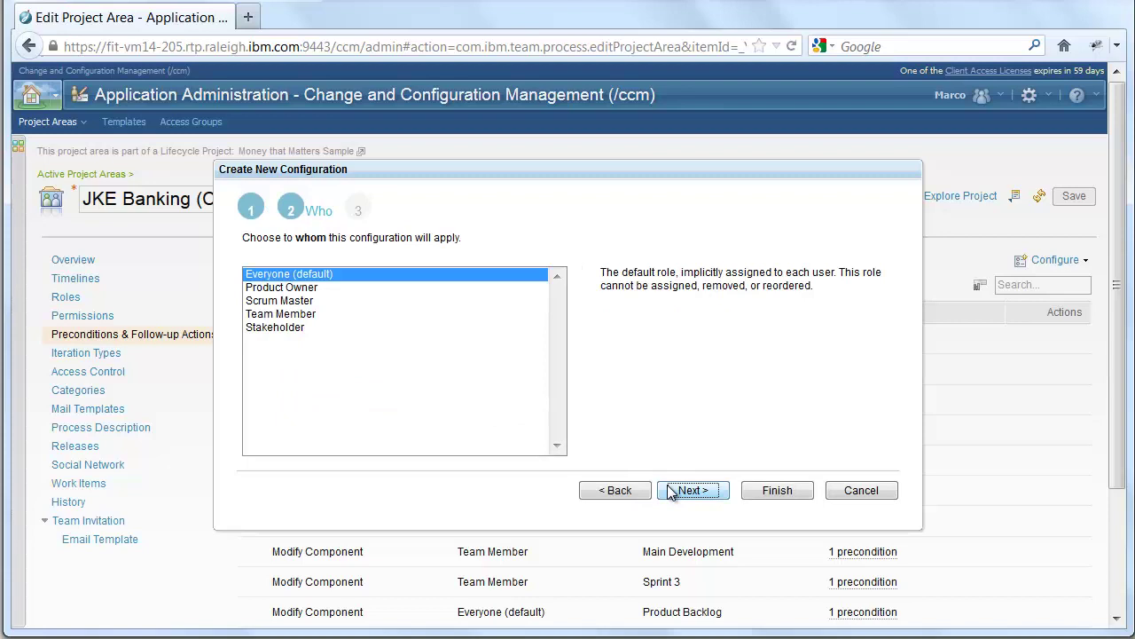
click(672, 490)
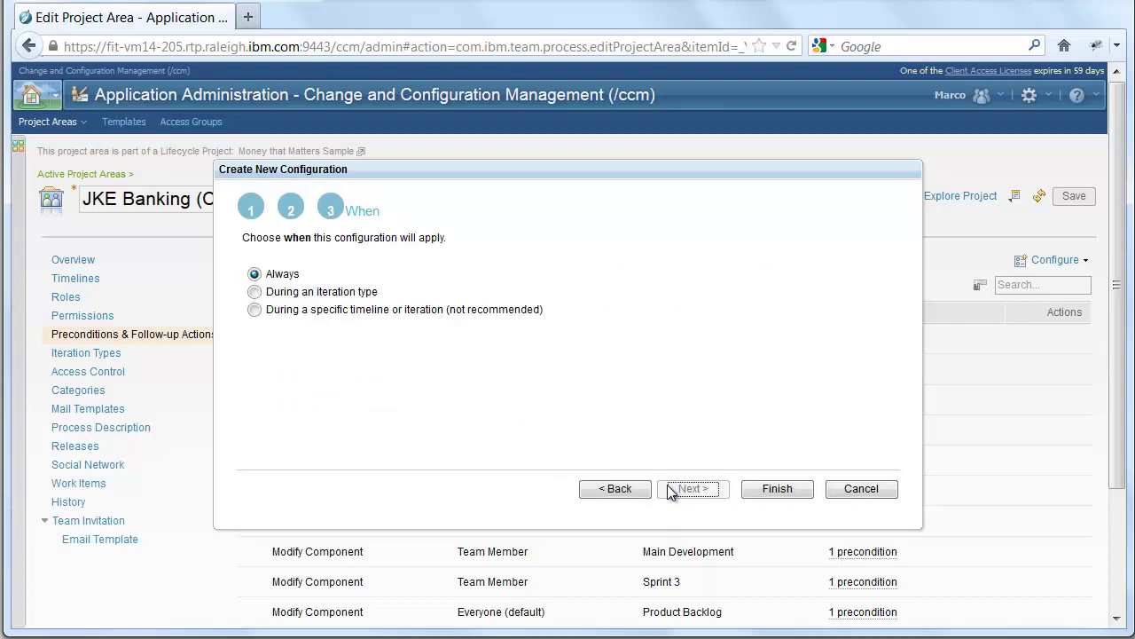
Check the specific timeline option, set the configuration to apply Always, and finish creating it.
click(254, 311)
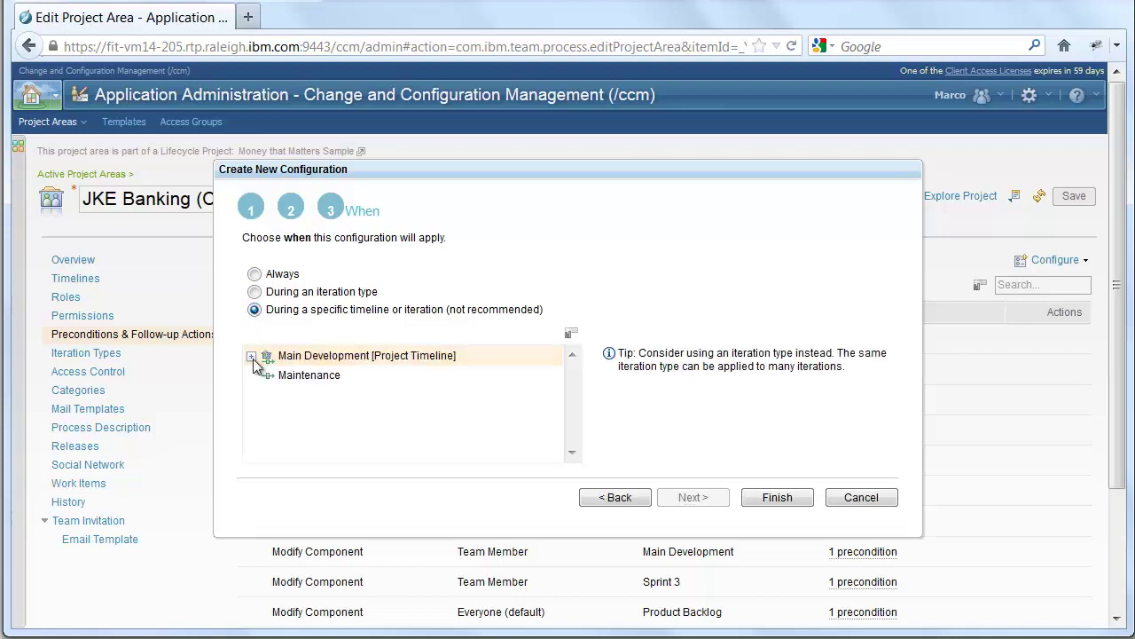
click(252, 355)
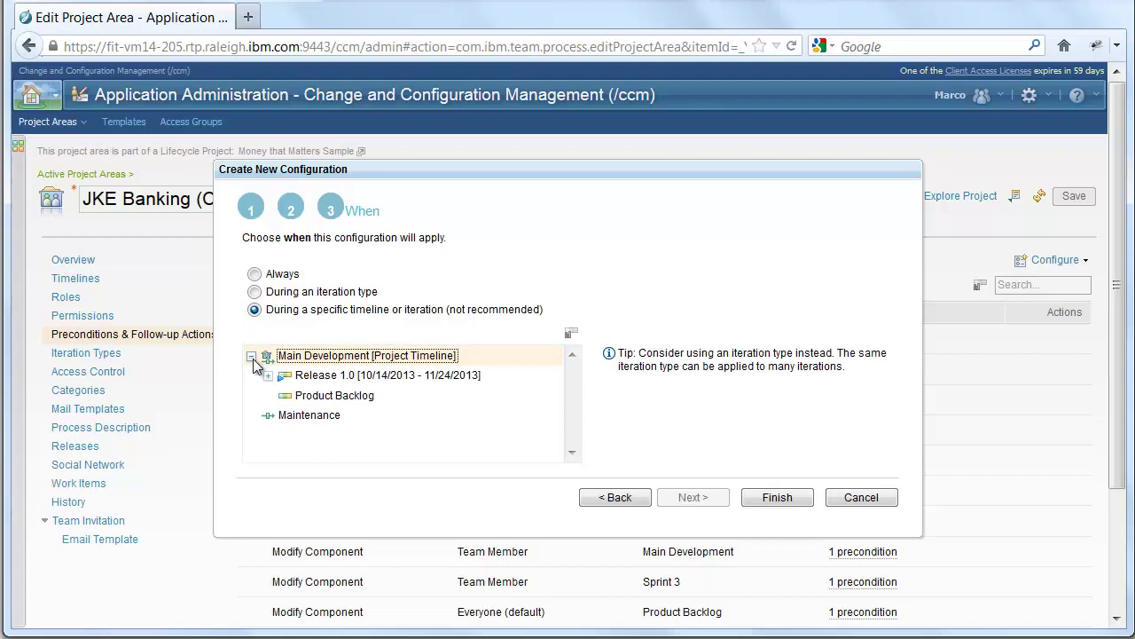
click(257, 276)
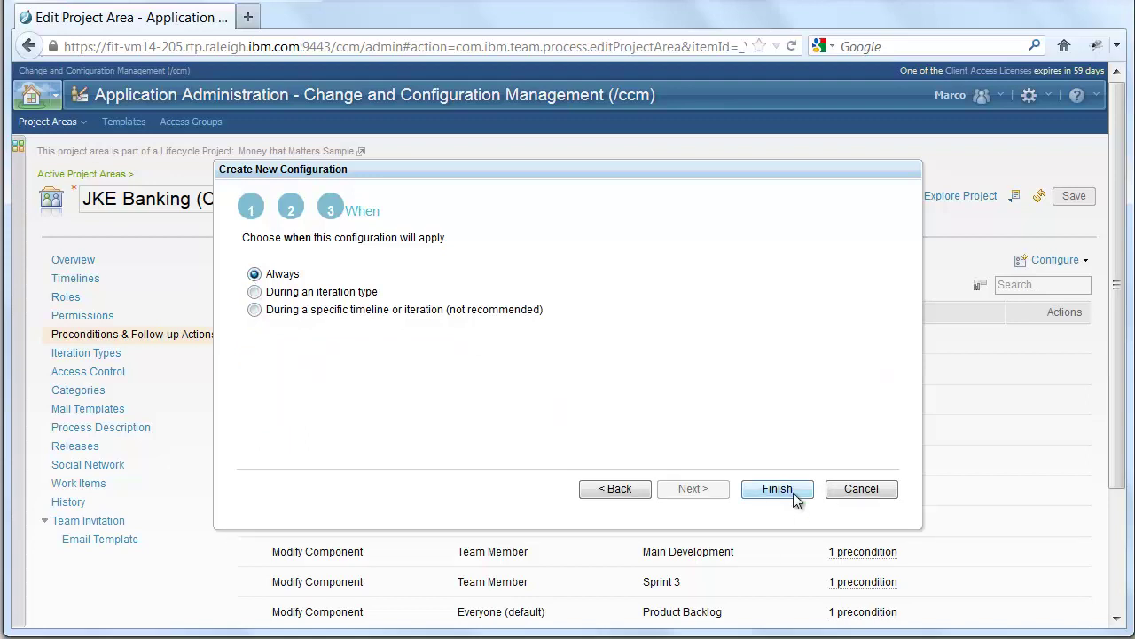
click(777, 489)
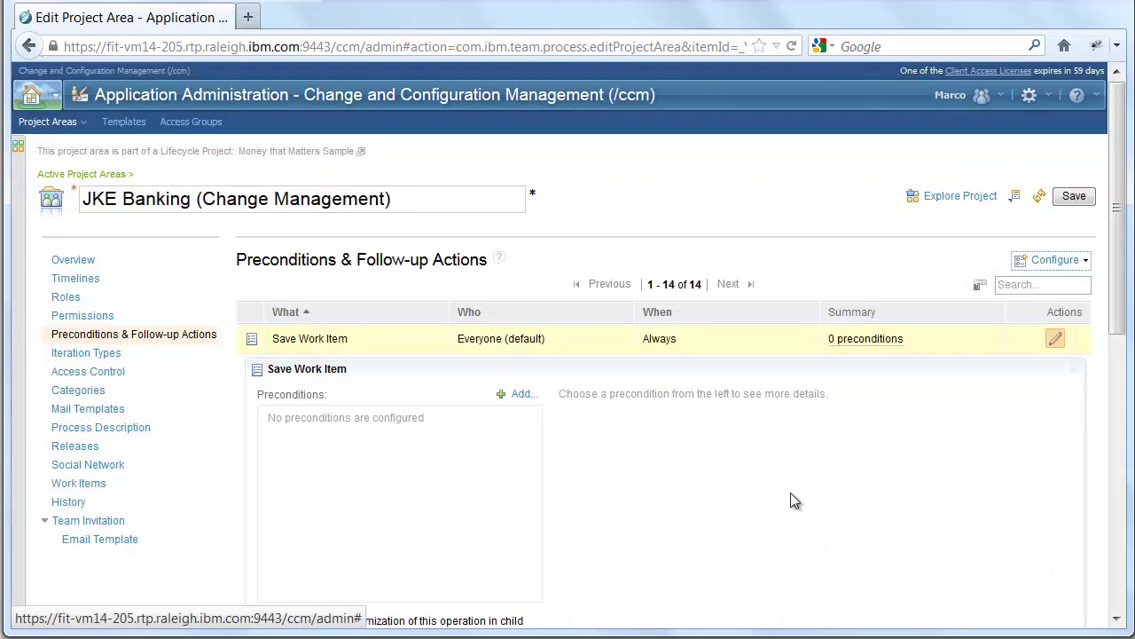
Add the Required Attributes For Type and State precondition to the project area's Save Work Item configuration.
click(521, 394)
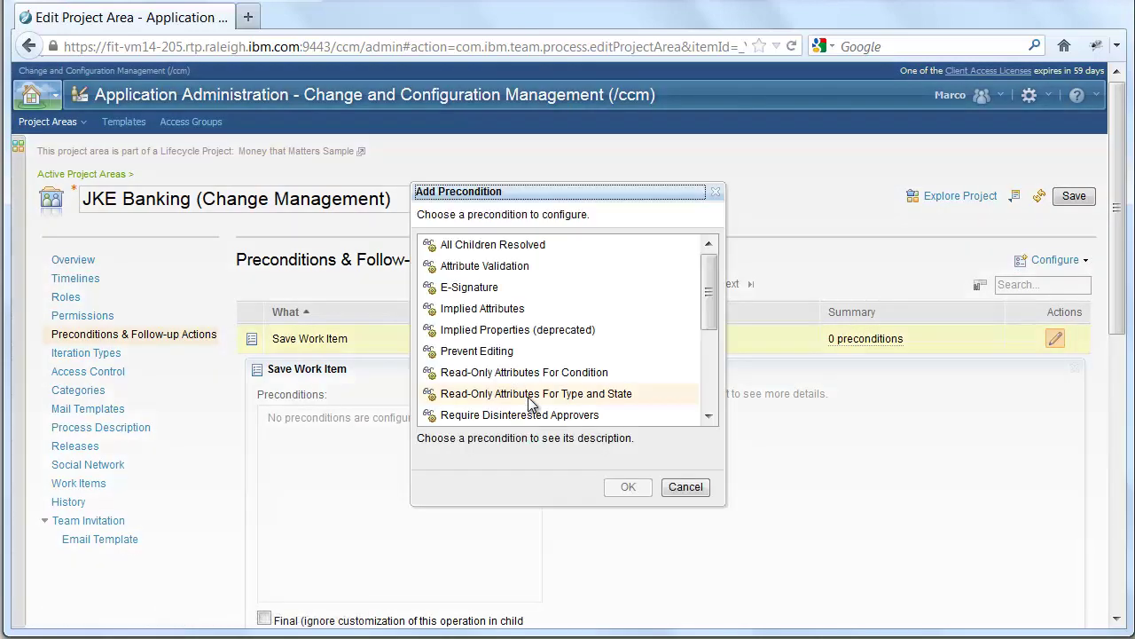
drag(707, 317, 712, 375)
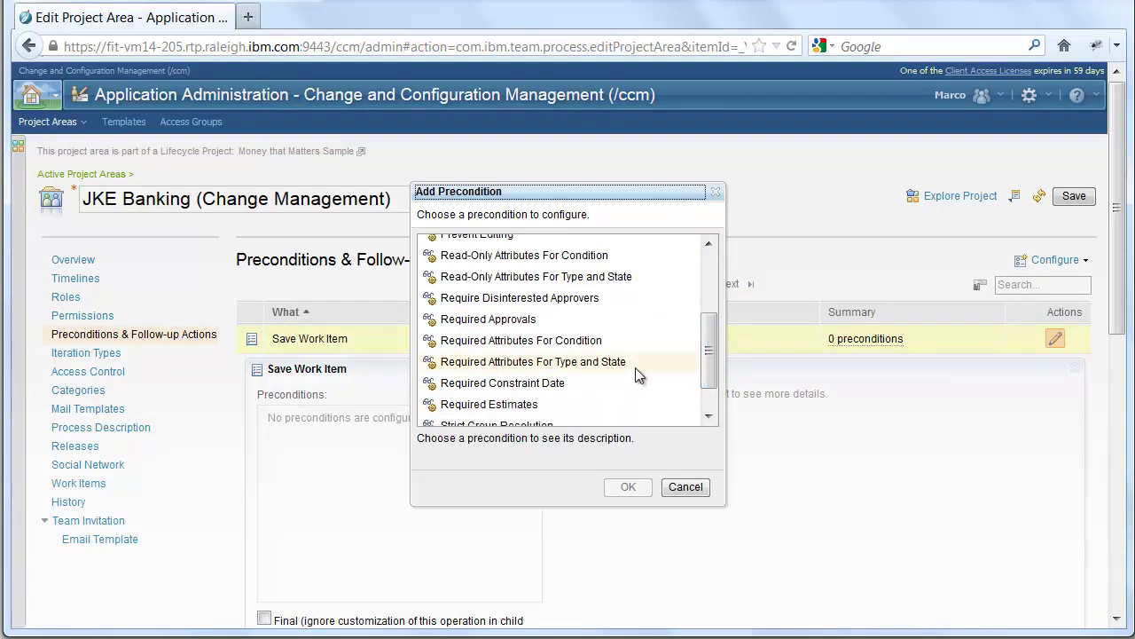
click(622, 363)
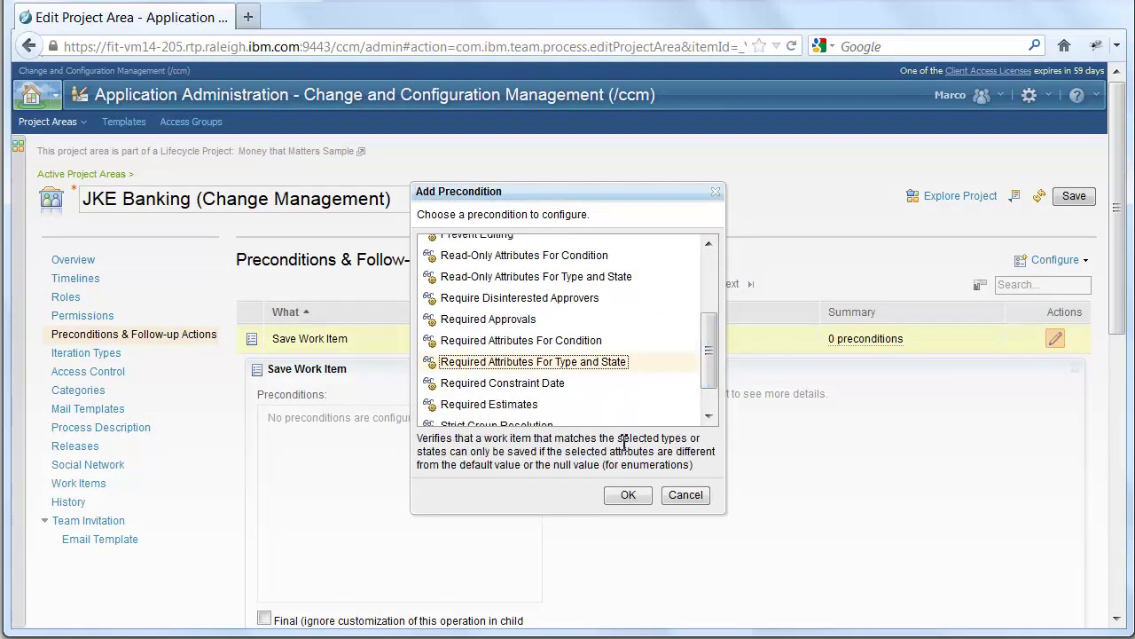
click(628, 496)
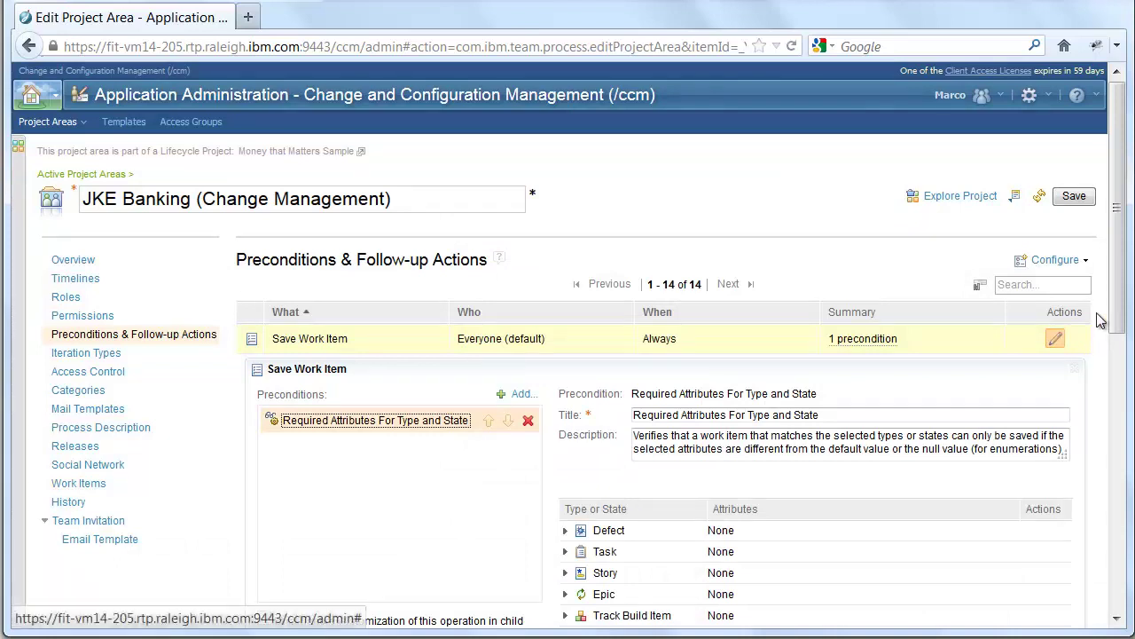
Make Planned For a required attribute for the Defect type's In Progress state and save the project area.
drag(1119, 324, 1123, 420)
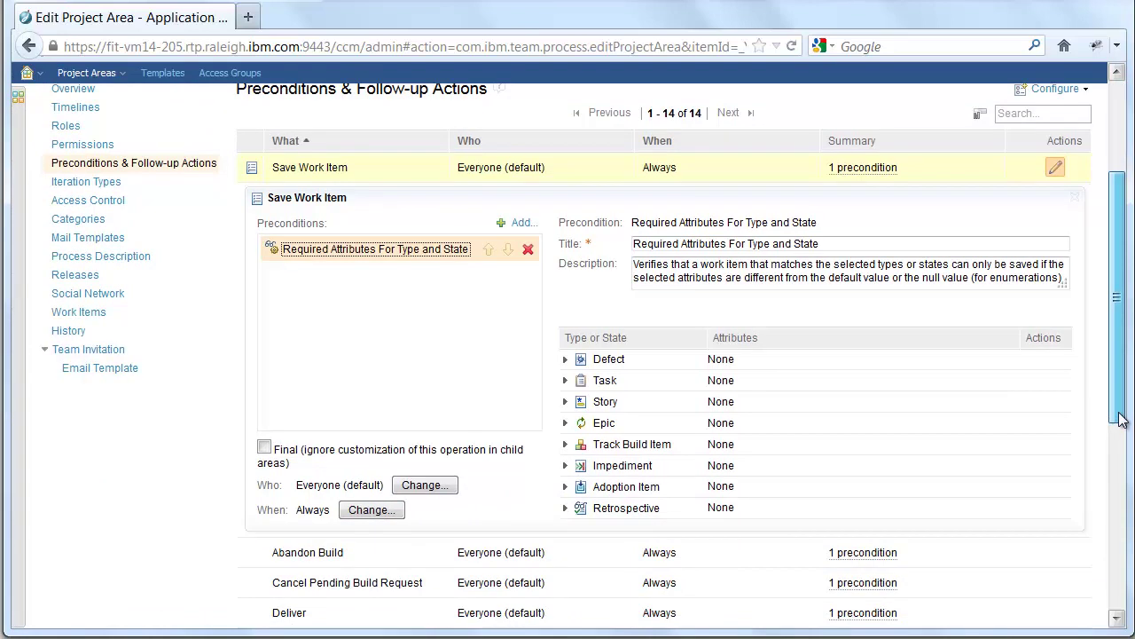
drag(1122, 419, 1123, 442)
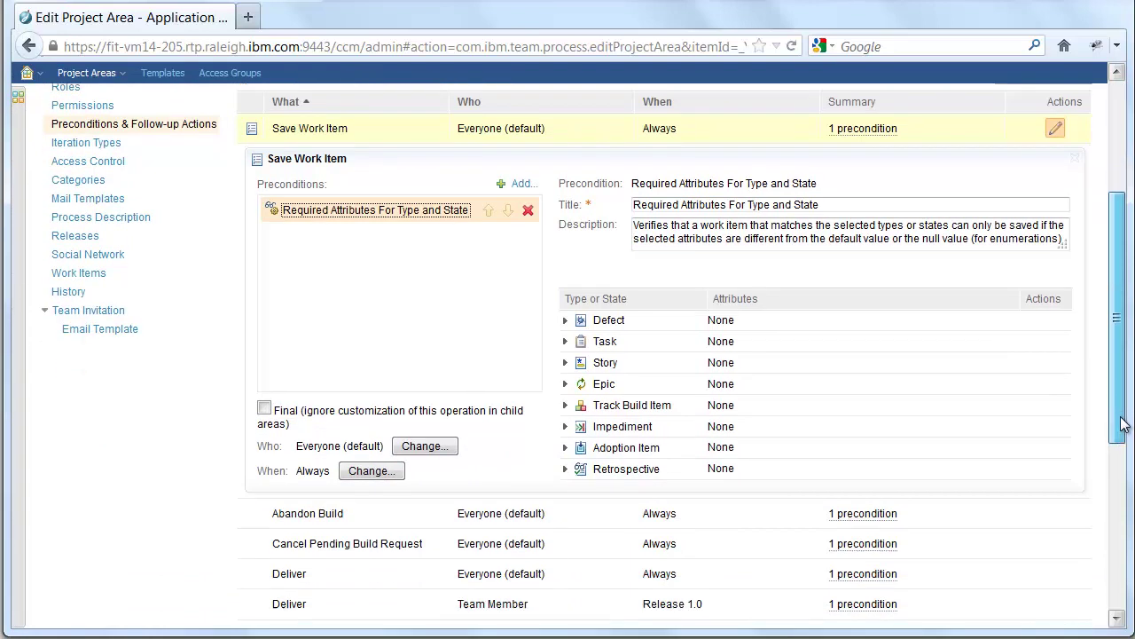
click(565, 321)
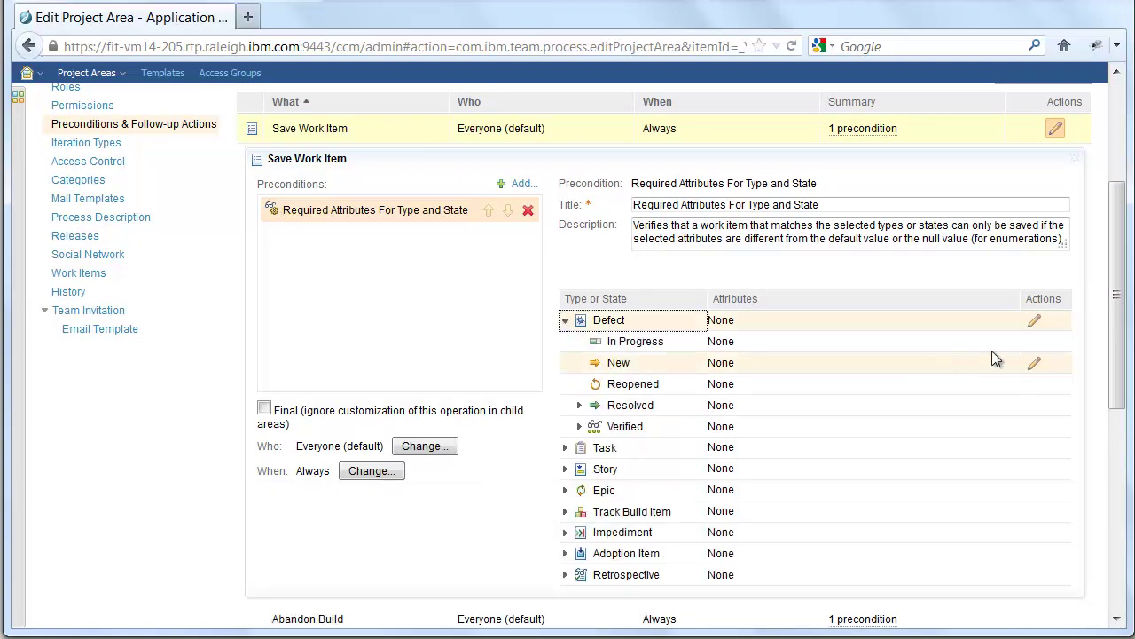
click(1034, 344)
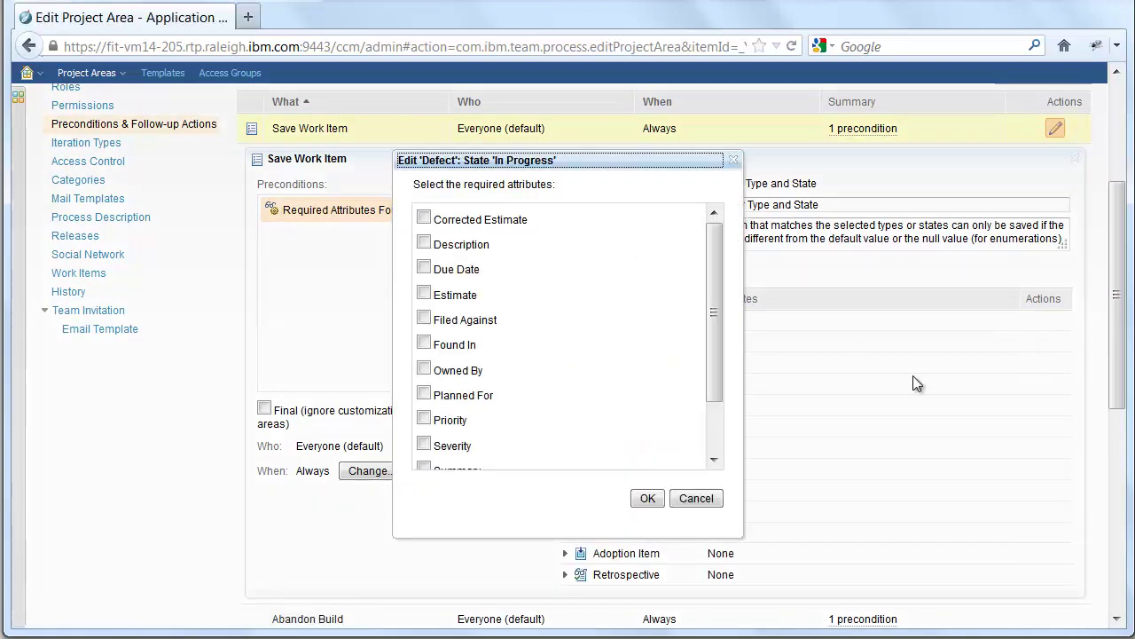
click(424, 394)
click(648, 498)
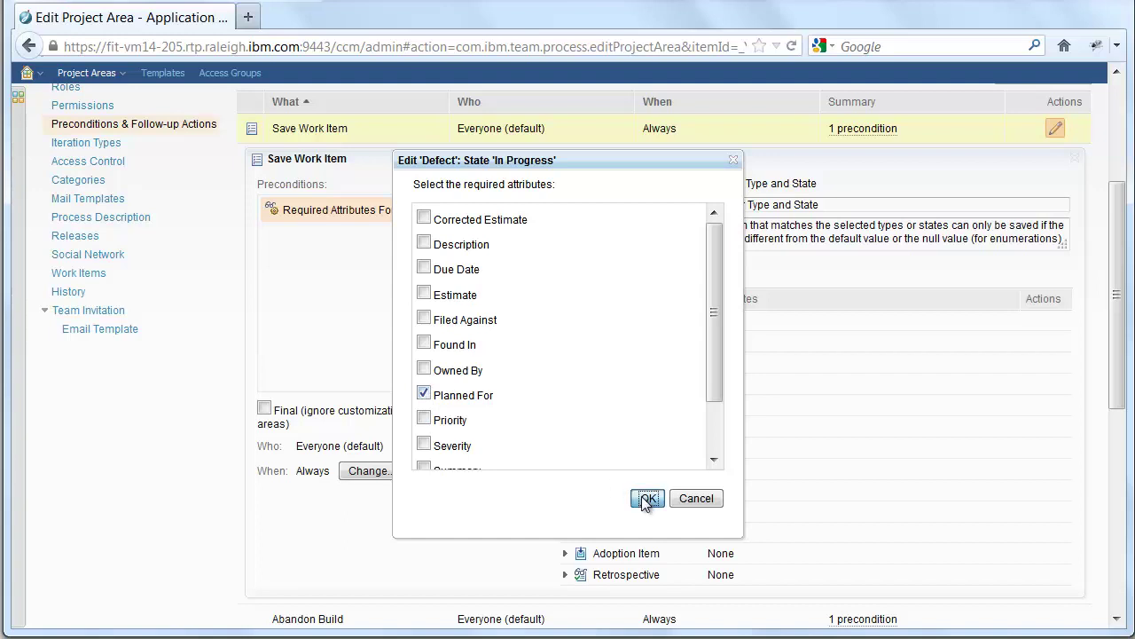
drag(1119, 385, 1122, 324)
click(1074, 129)
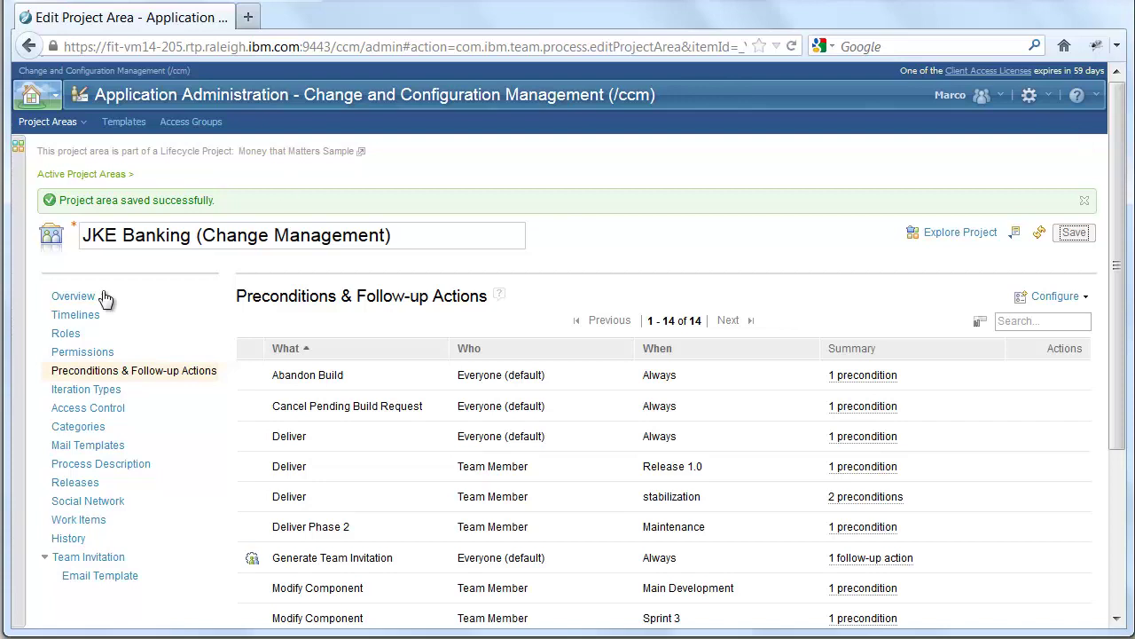
Open the preconditions and follow-up actions of the Release Engineering team area from the project area's team hierarchy.
click(78, 298)
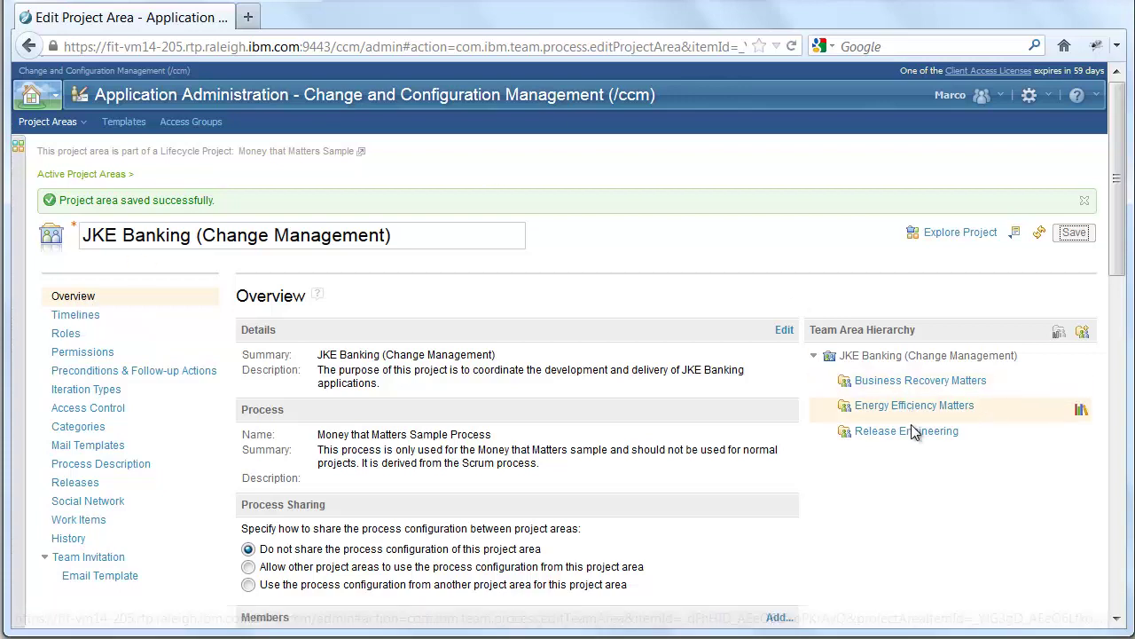
mouse_move(914, 441)
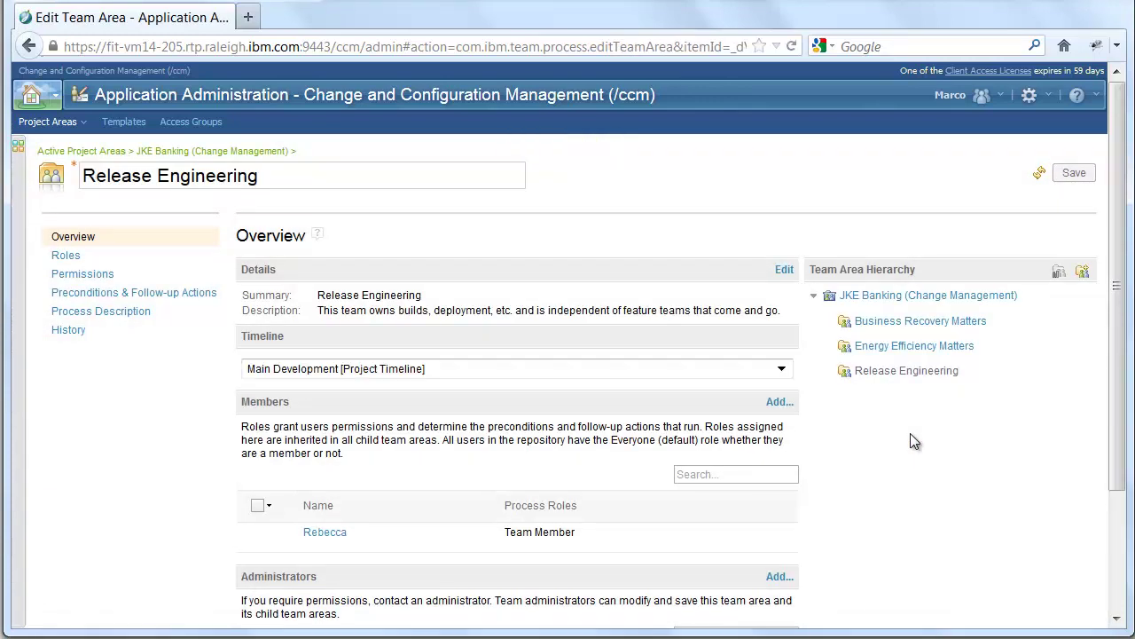
click(144, 302)
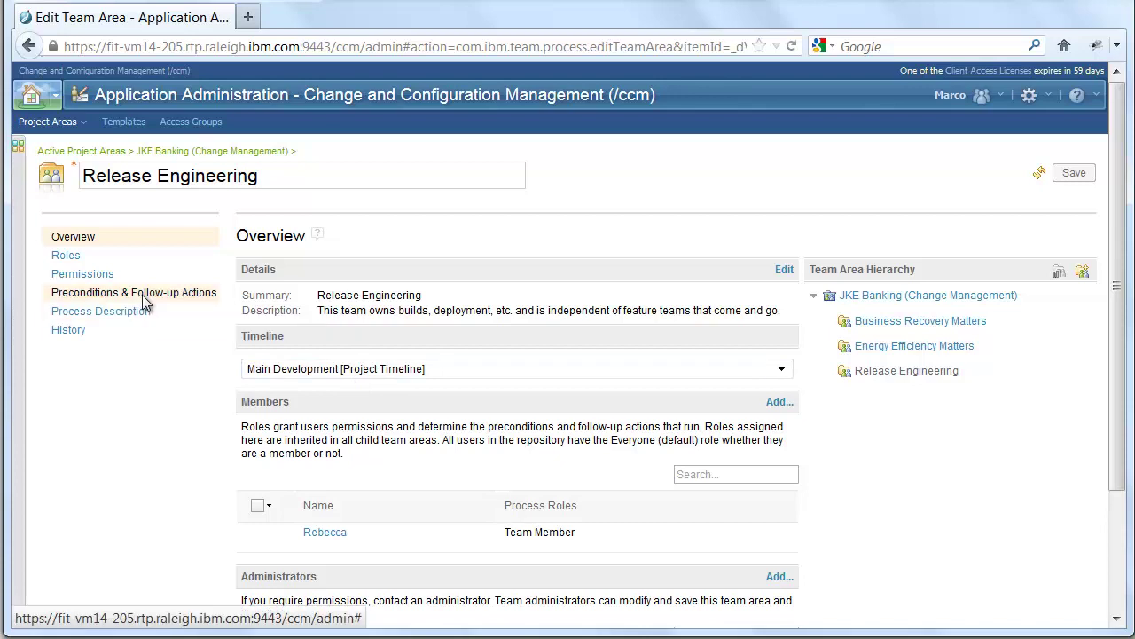
Create a Save Work Item configuration for the Release Engineering team area that applies to Everyone (default) Always.
click(1029, 241)
click(992, 259)
click(254, 380)
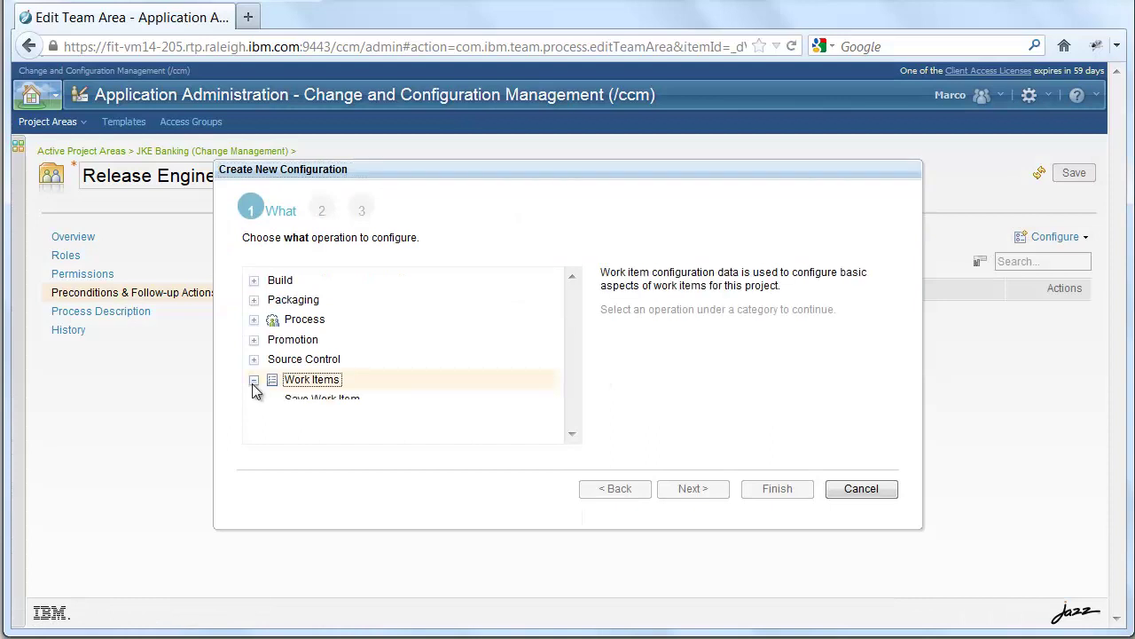
click(297, 399)
click(711, 491)
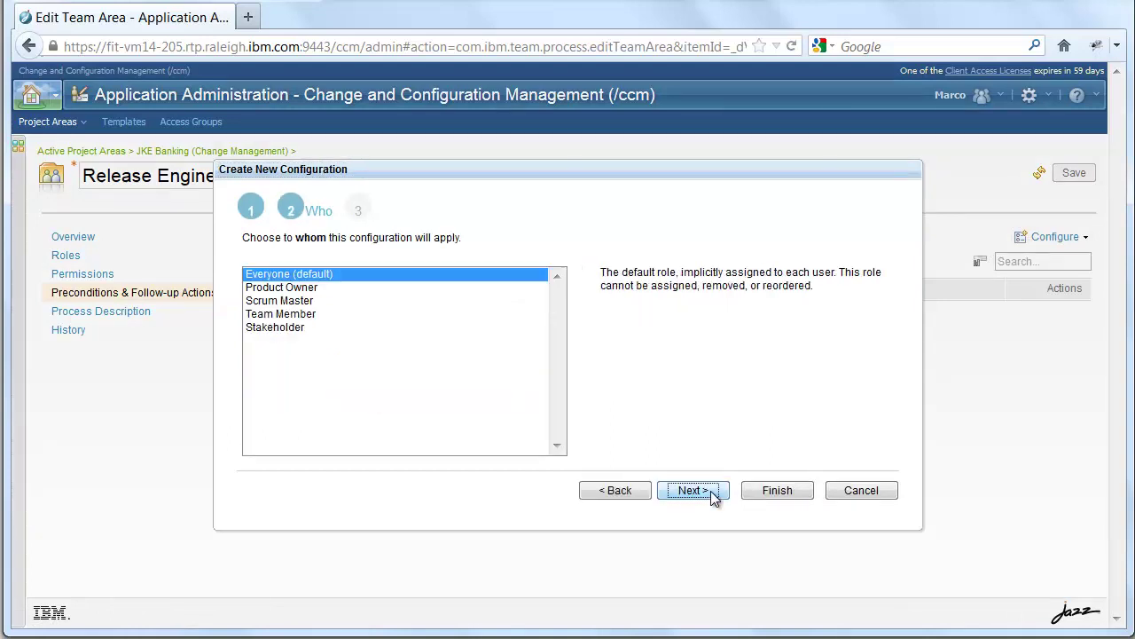
click(712, 492)
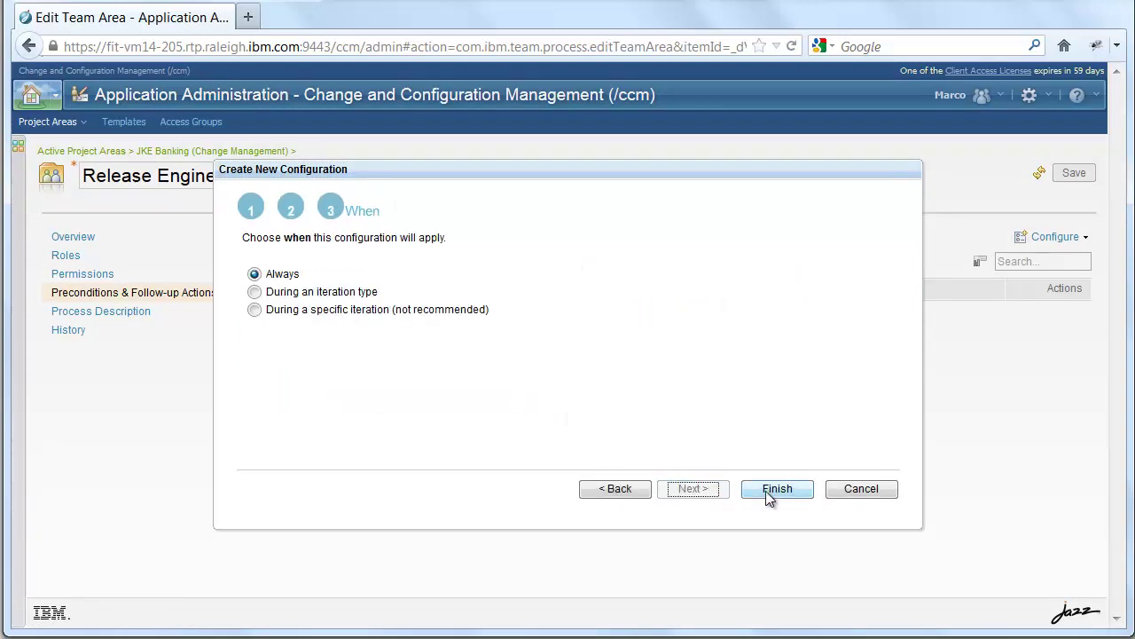
click(766, 491)
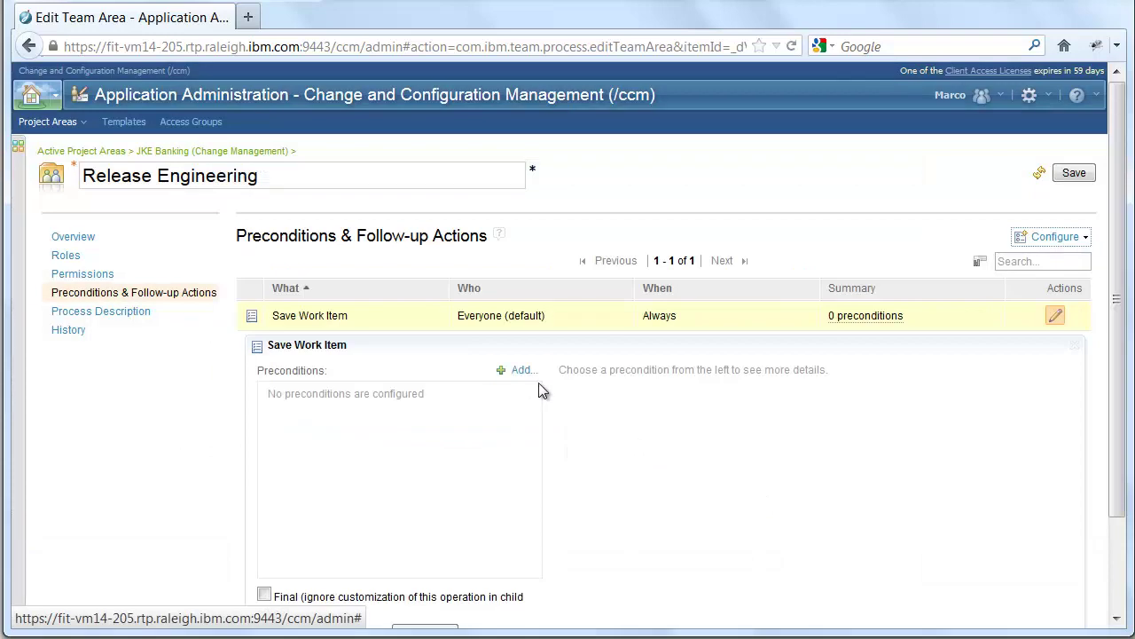
Add the All Children Resolved precondition to the team area's Save Work Item configuration.
click(520, 370)
click(501, 245)
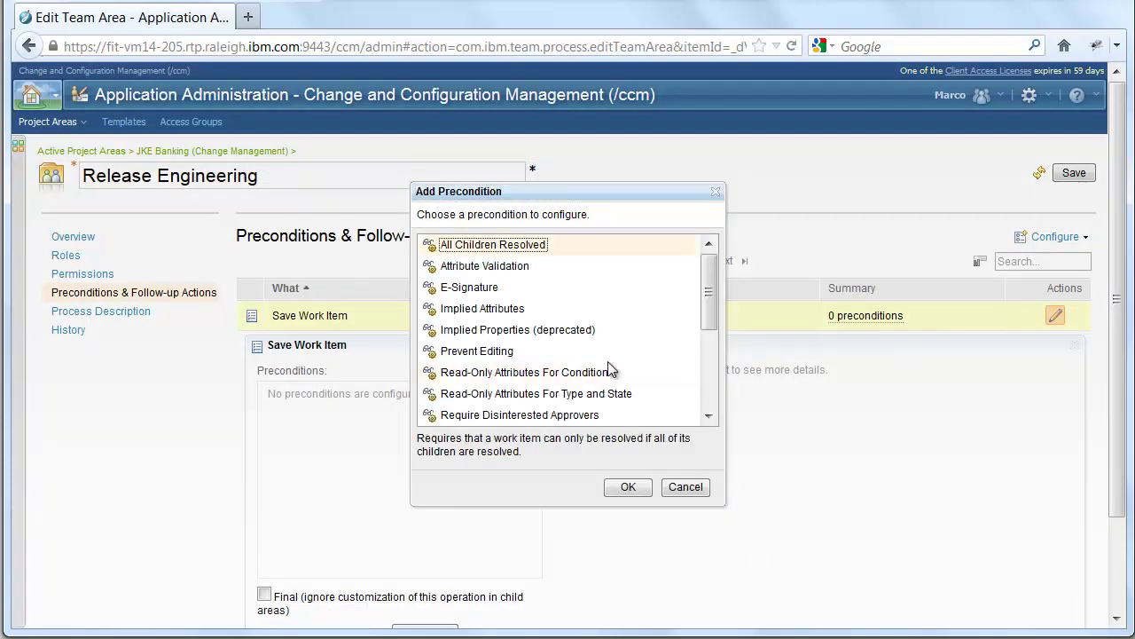
click(637, 488)
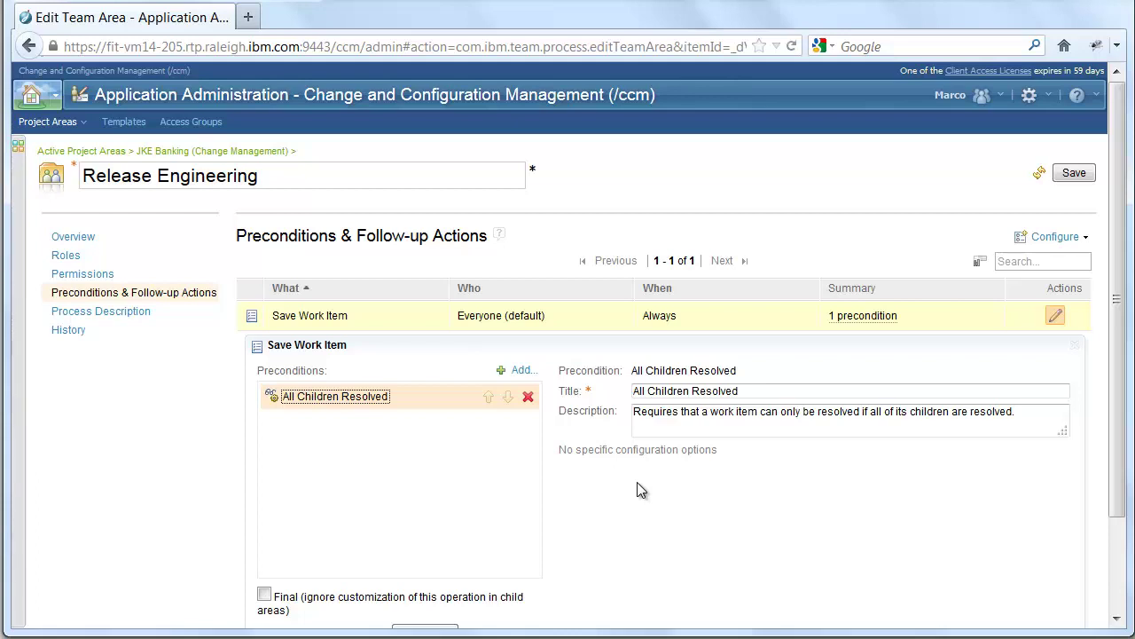
Copy the Save Work Item configuration for Everyone (default) from the parent JKE Banking (Change Management) project area and merge it into the existing one.
click(1052, 237)
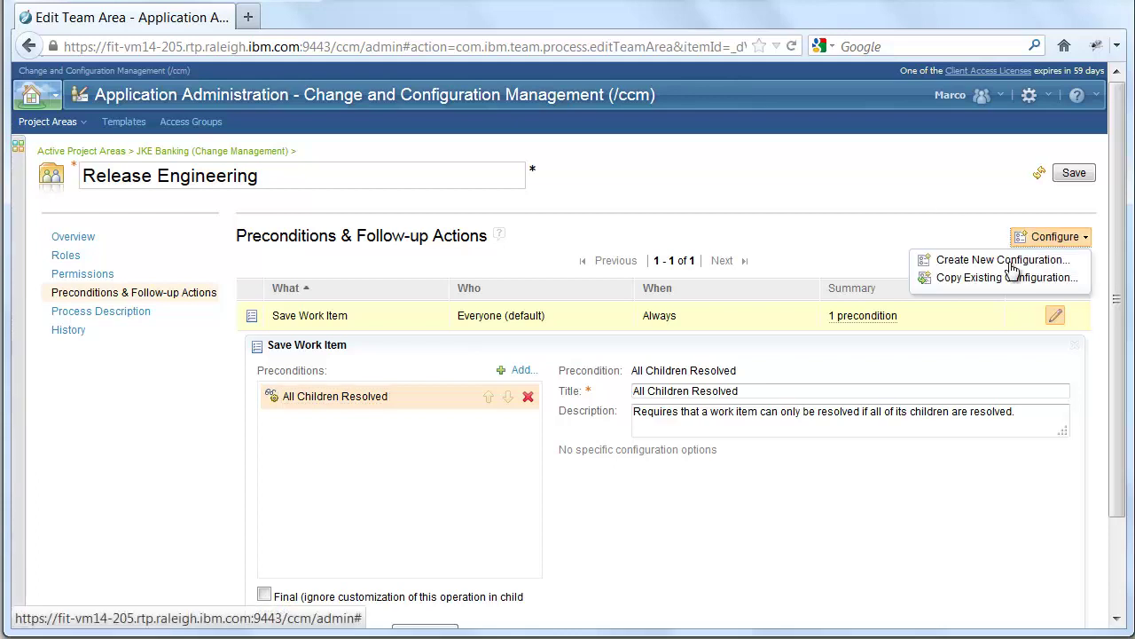
click(972, 279)
click(401, 346)
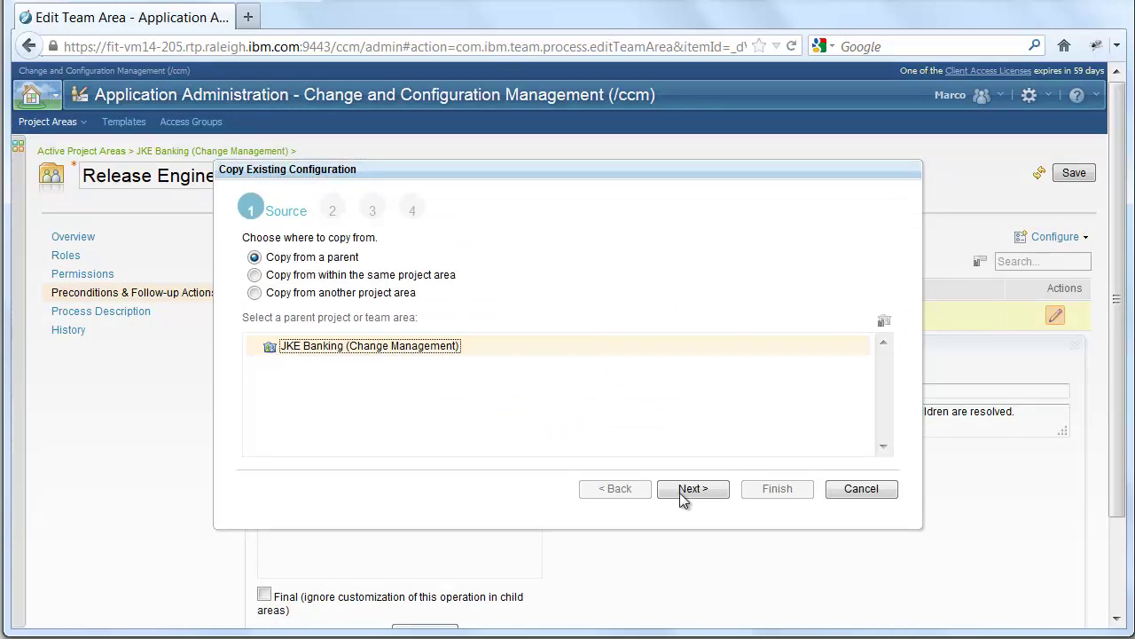
click(693, 488)
click(835, 253)
text(save work)
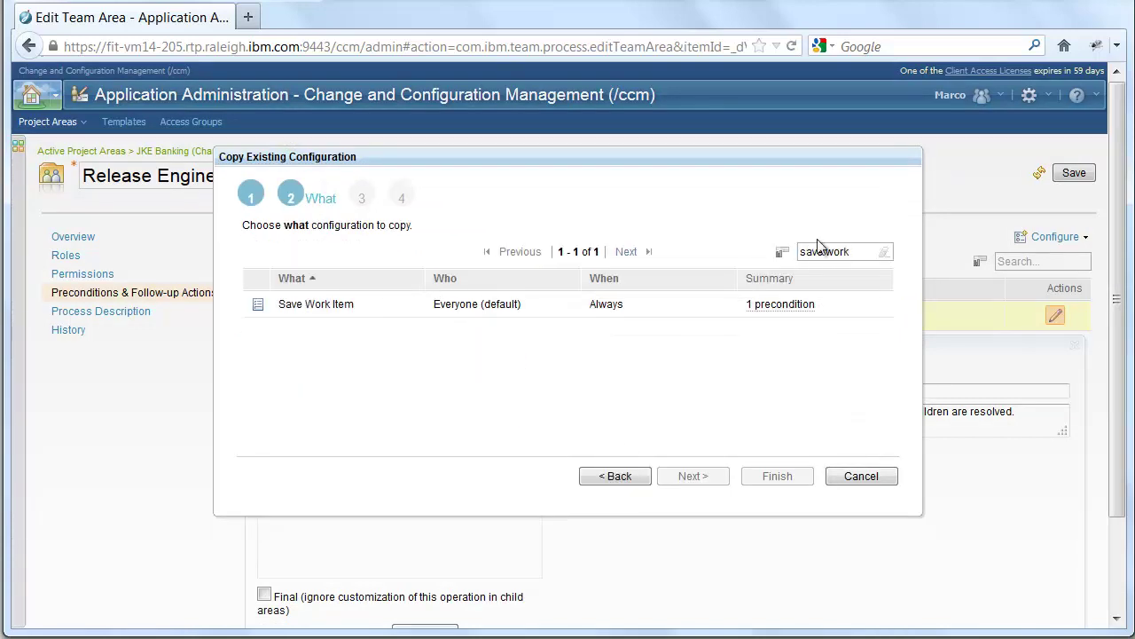
click(663, 301)
click(781, 480)
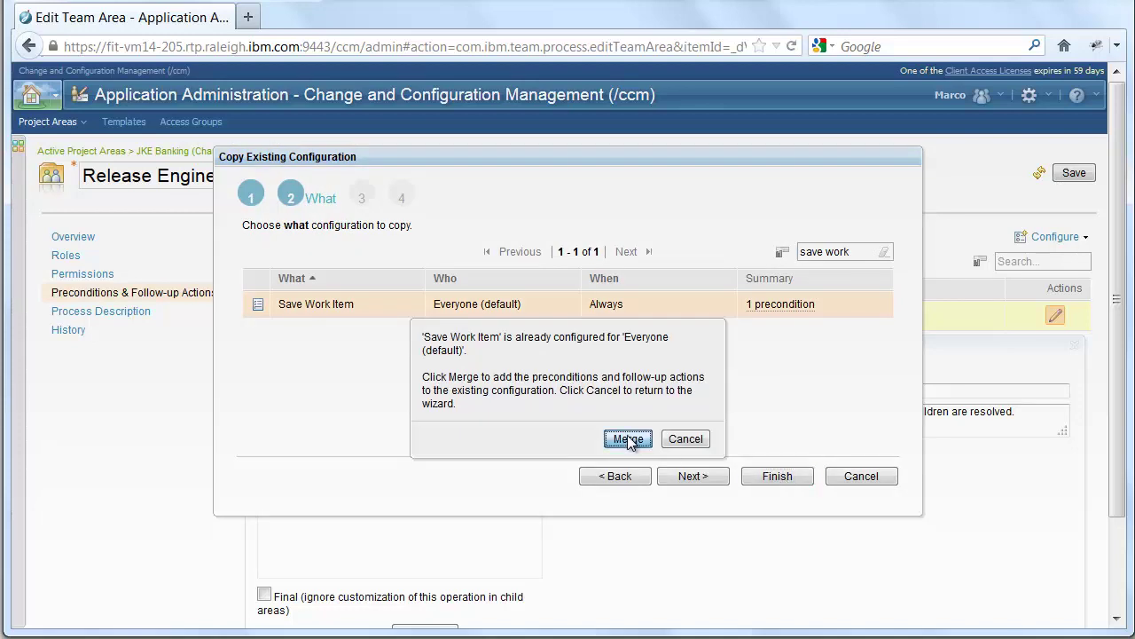
click(628, 439)
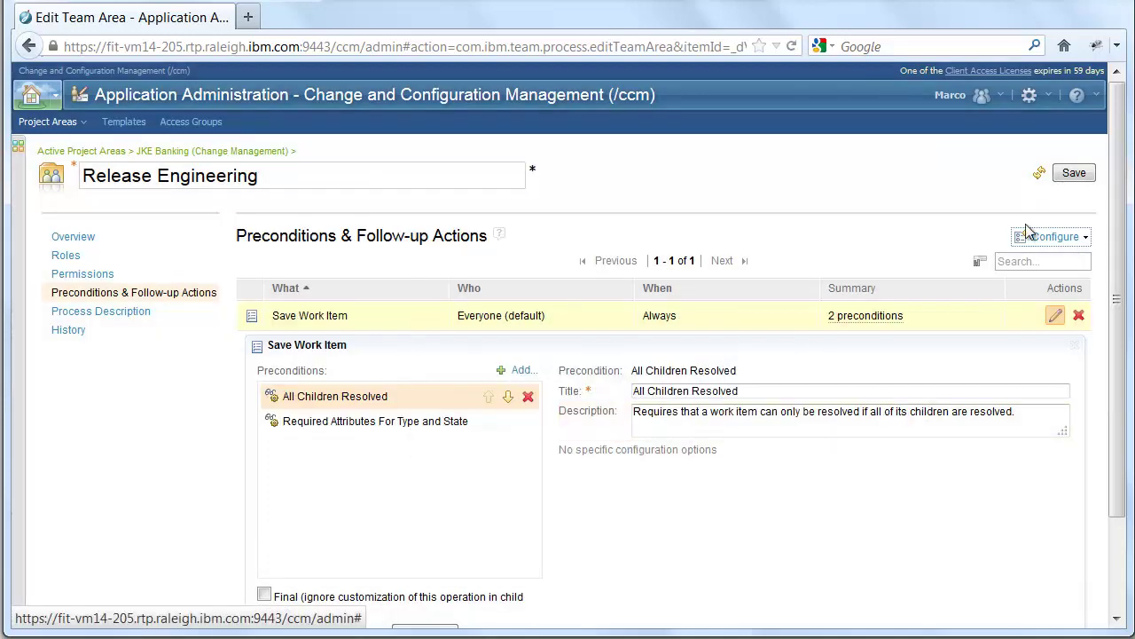
Save the Release Engineering team area and return to the JKE Banking (Change Management) project area.
click(1077, 177)
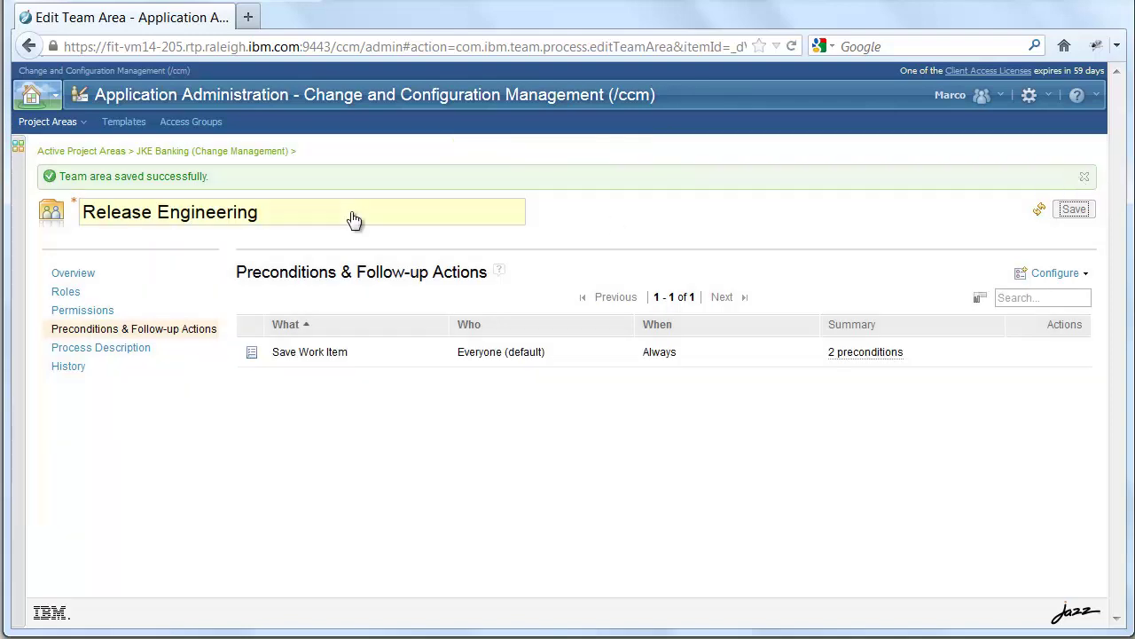
click(238, 154)
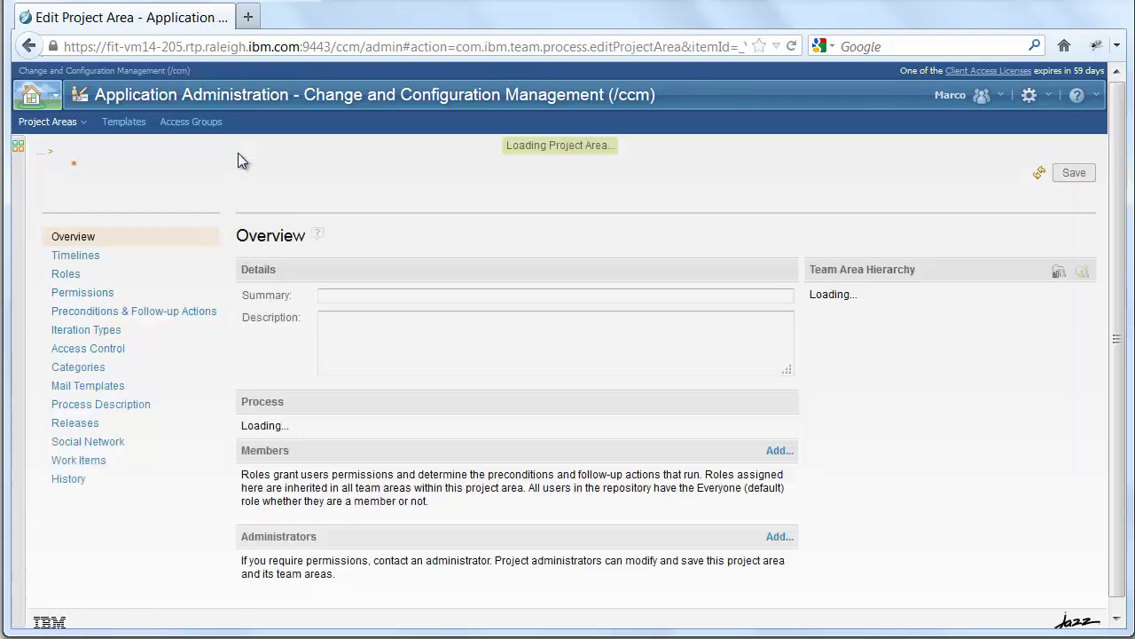